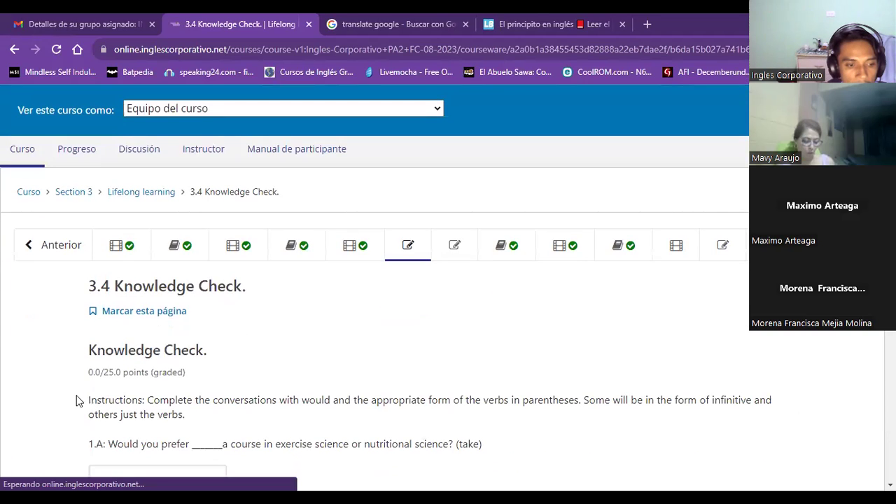
# Read the Knowledge Check instructions and answer question 1.A with "to take"
pyautogui.tripleClick(166, 407)
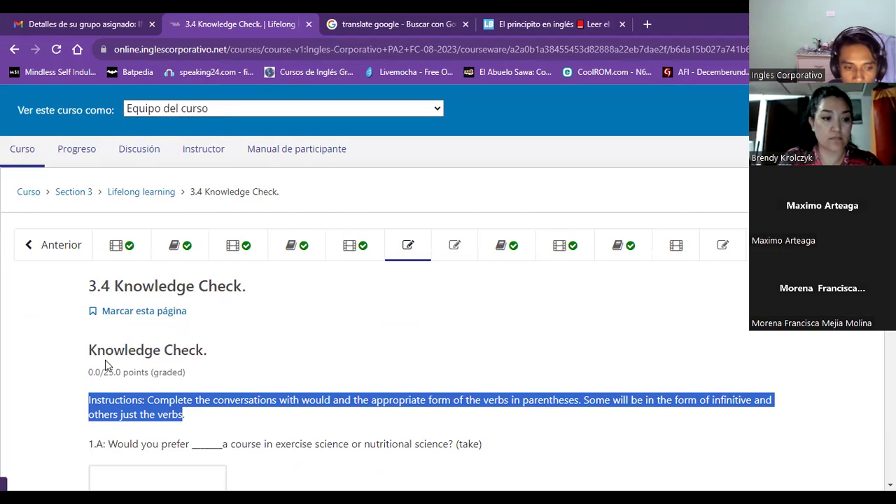
pyautogui.click(60, 386)
pyautogui.scroll(-2, 60, 386)
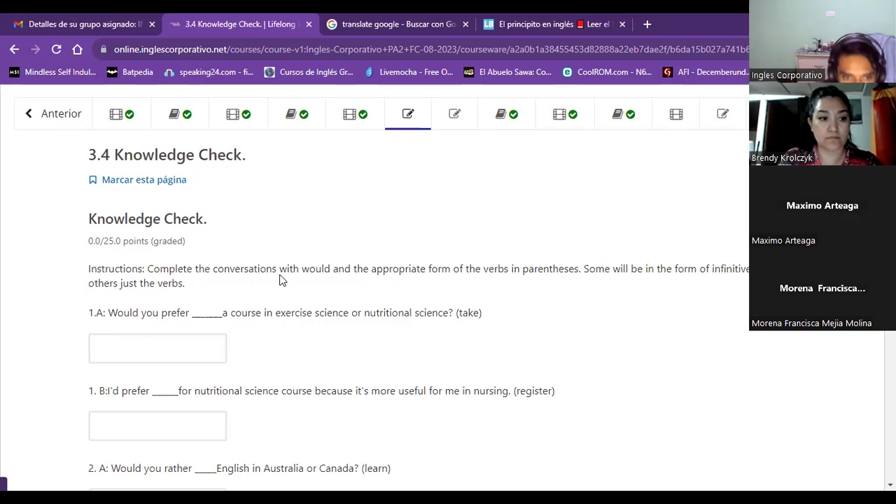
pyautogui.moveTo(372, 269); pyautogui.dragTo(584, 279)
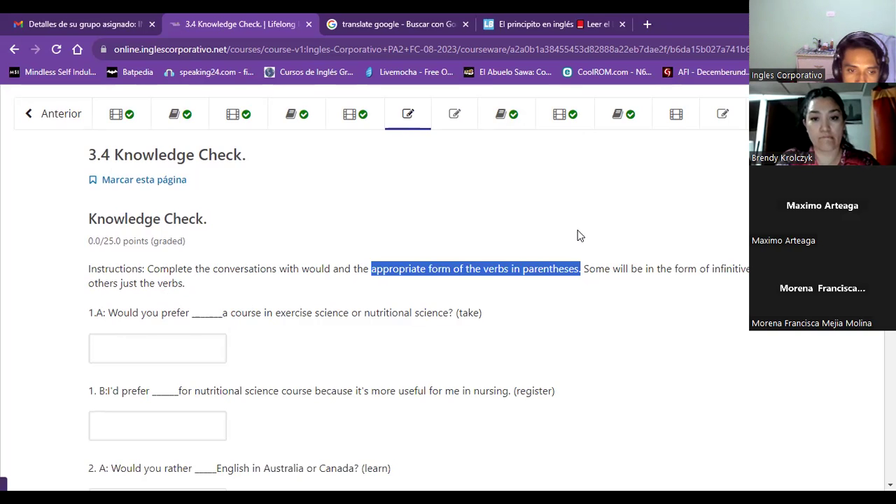
pyautogui.scroll(-1, 266, 273)
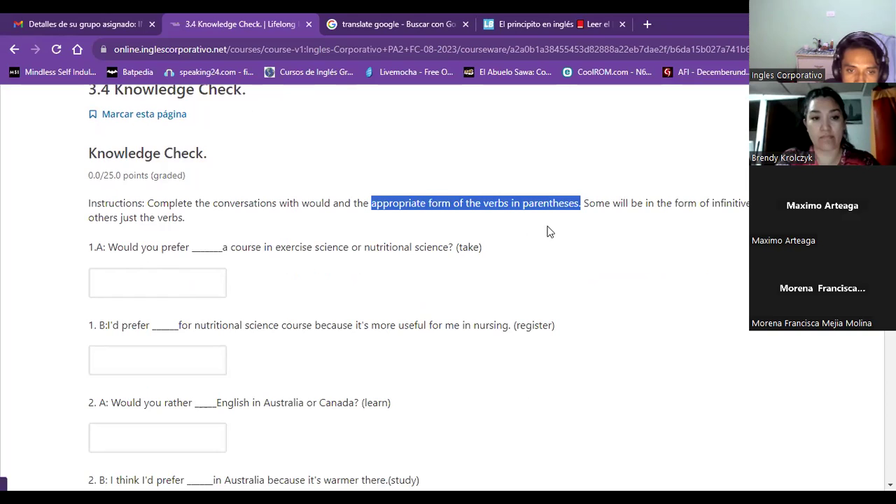
pyautogui.moveTo(457, 248); pyautogui.dragTo(483, 259)
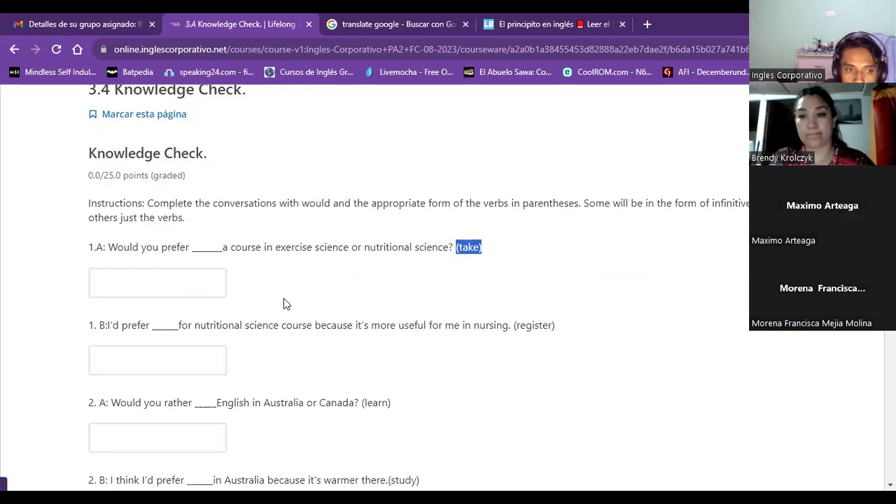
pyautogui.click(130, 279)
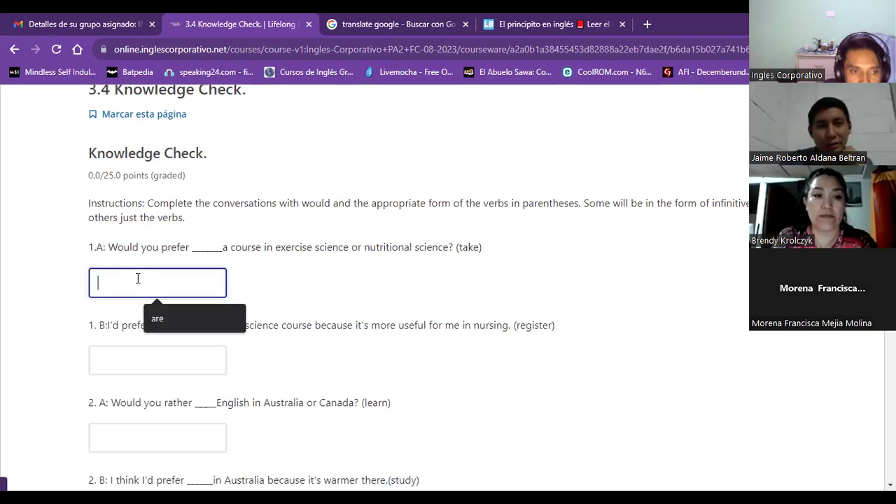
pyautogui.write('to')
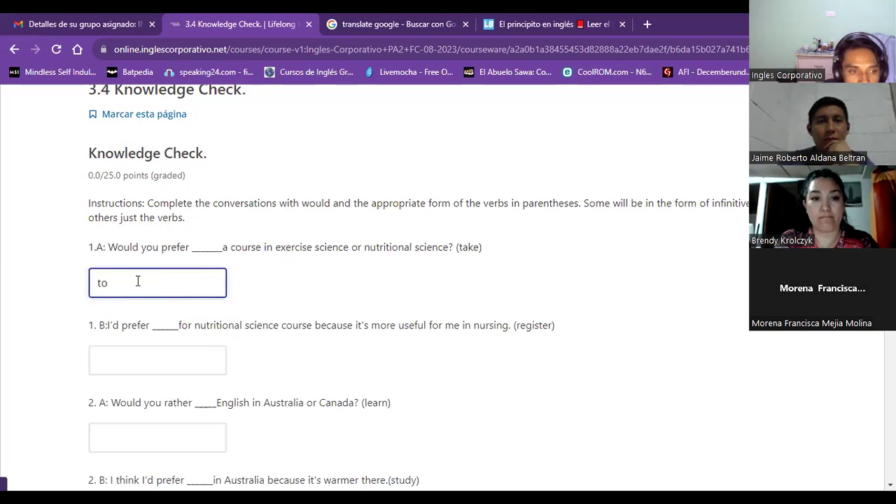
pyautogui.write('take')
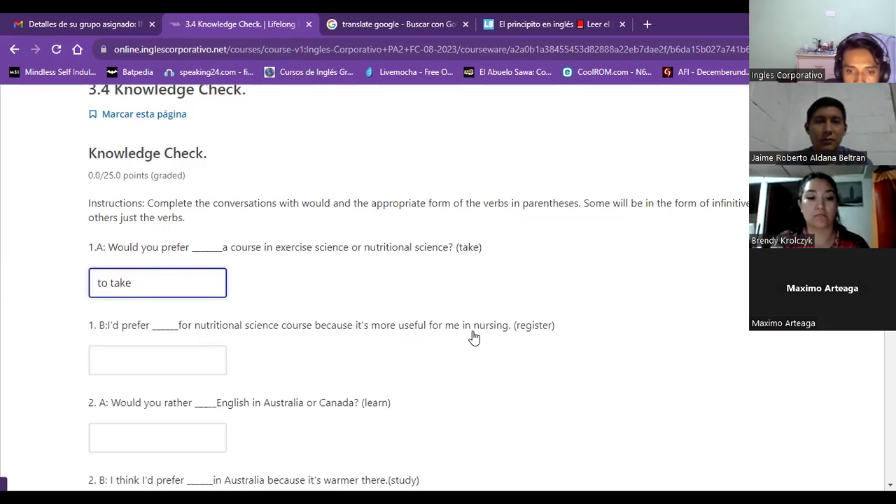
# Answer question 1.B, about the nutritional science course, with "to register"
pyautogui.moveTo(516, 326); pyautogui.dragTo(557, 328)
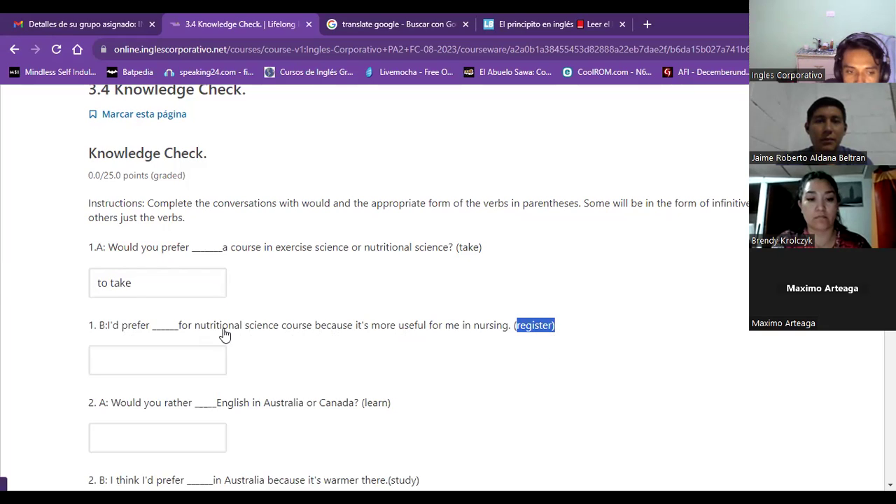
pyautogui.click(124, 364)
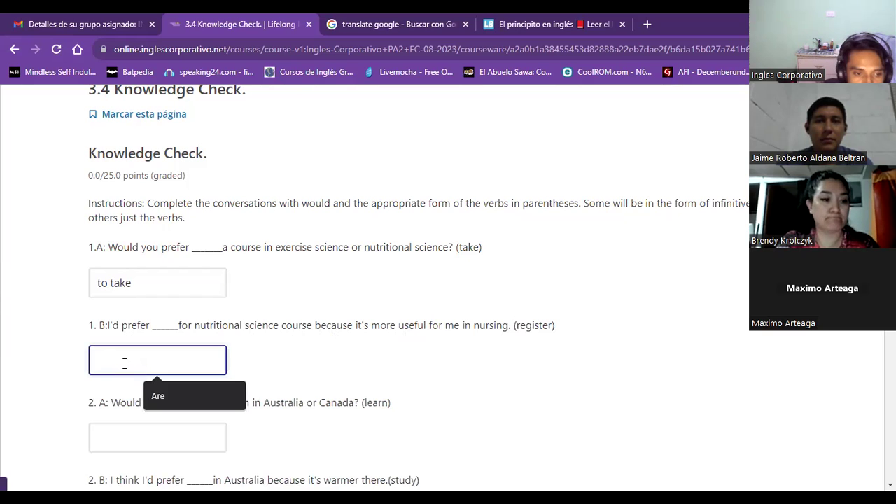
pyautogui.write('Ton')
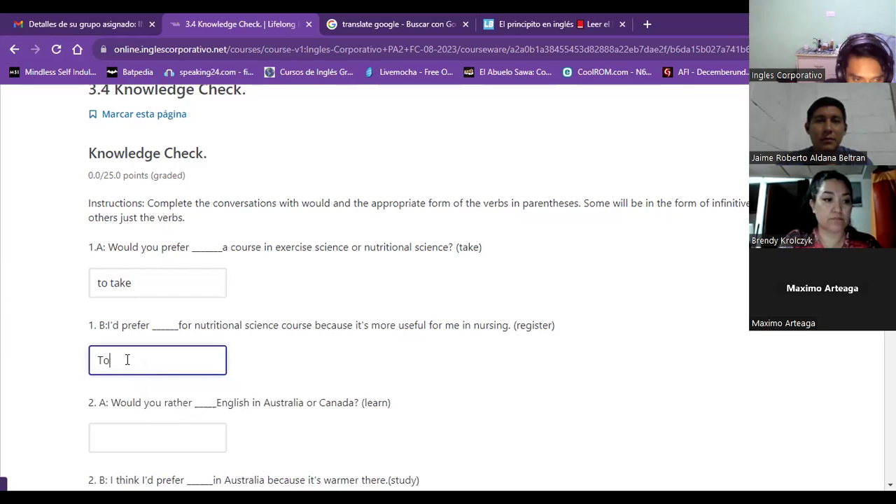
pyautogui.press('BackSpace')
pyautogui.write('to reg')
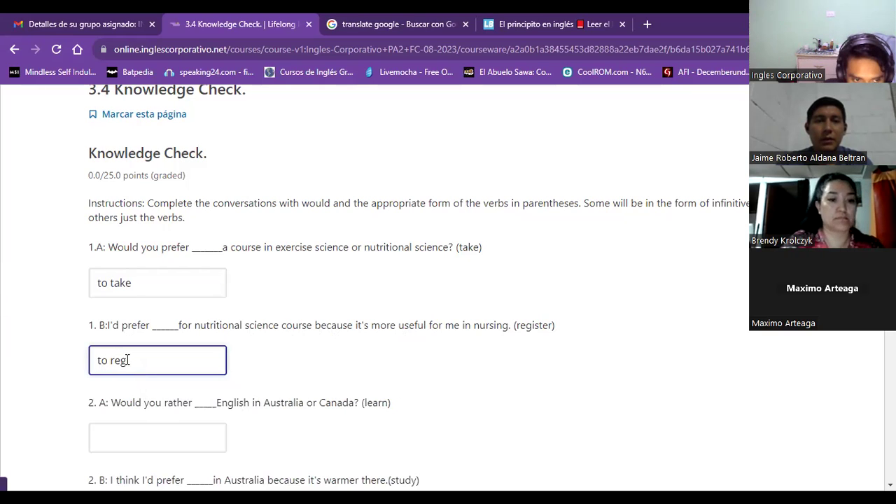
pyautogui.write('ister')
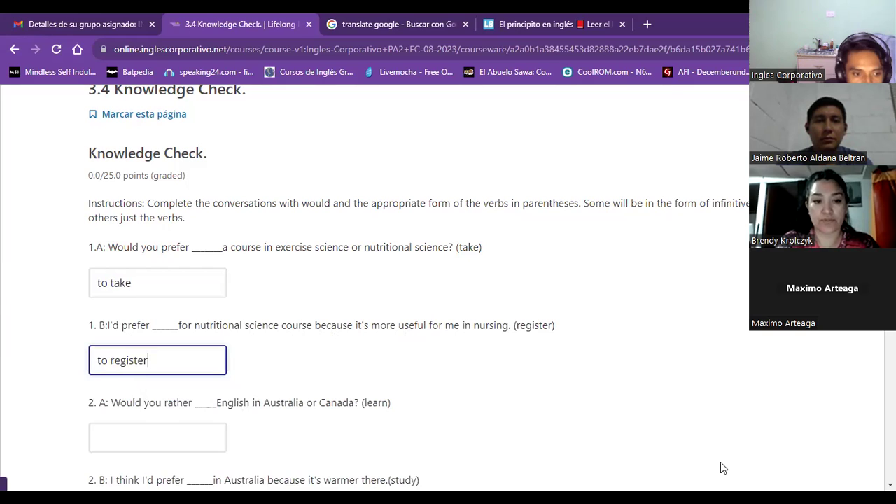
pyautogui.press('Tab')
pyautogui.click(374, 396)
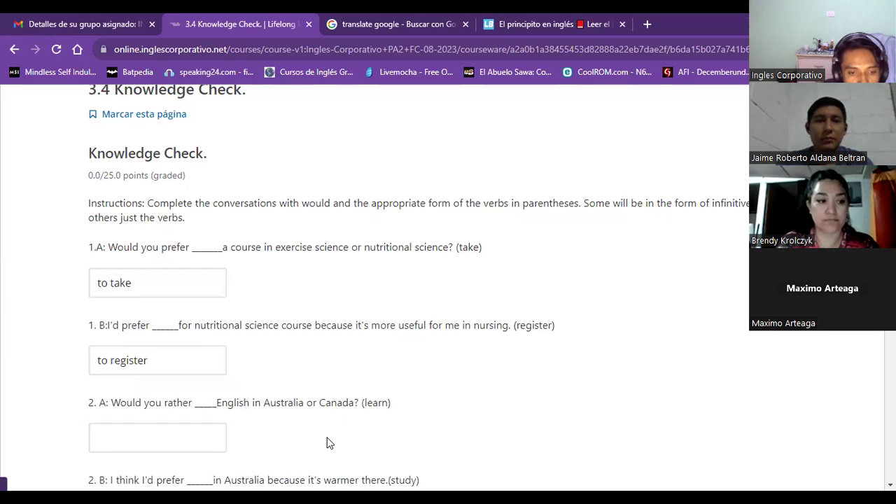
# Answer question 2.A, about English in Australia or Canada, with "learn"
pyautogui.scroll(-1, 336, 448)
pyautogui.scroll(-2, 329, 404)
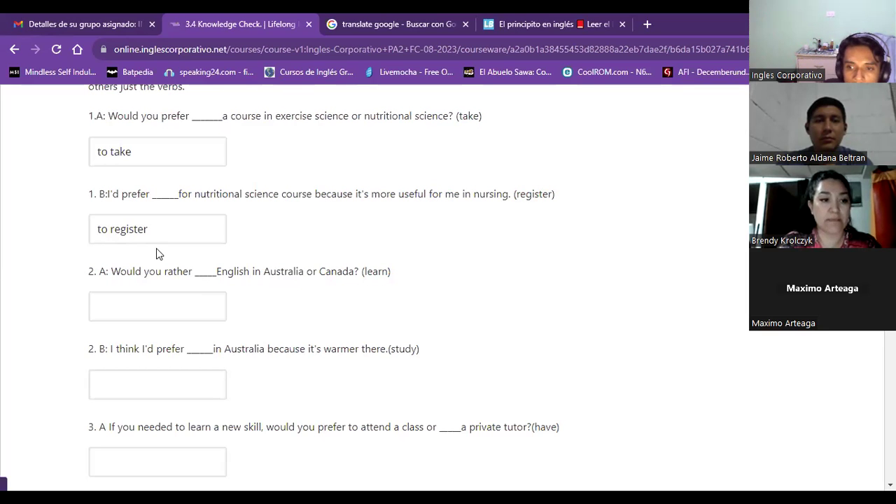
pyautogui.click(126, 306)
pyautogui.write('lea')
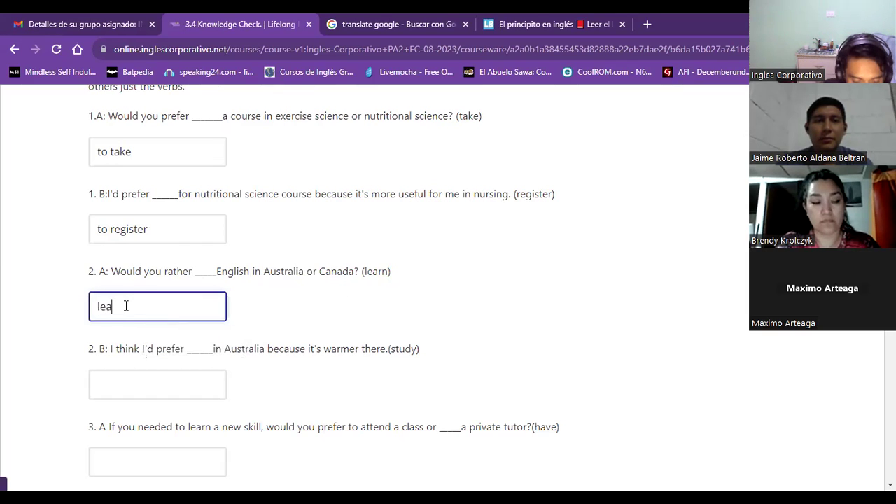
pyautogui.write('rn')
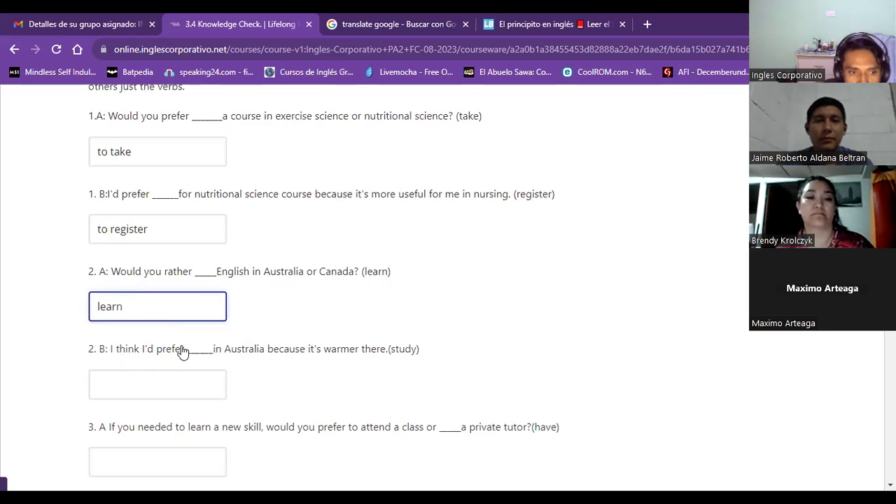
# Answer question 2.B, about preferring Australia for its warmer weather, with "to study"
pyautogui.scroll(-1, 224, 336)
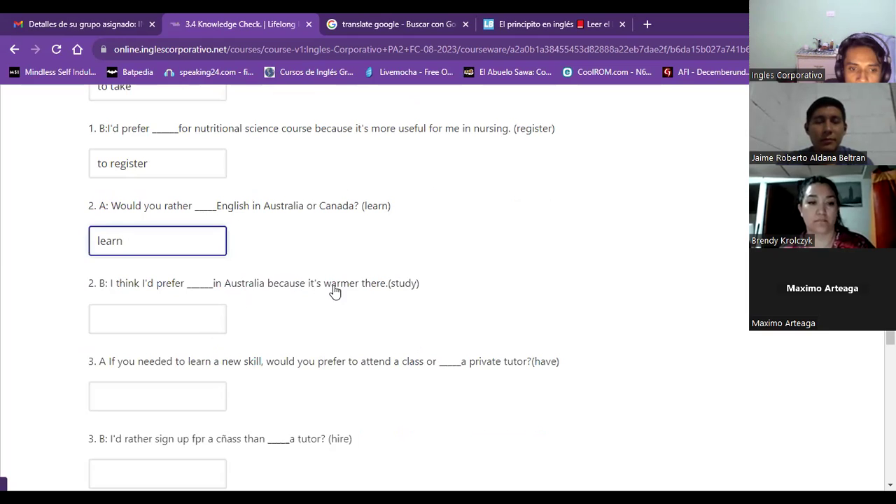
pyautogui.doubleClick(404, 284)
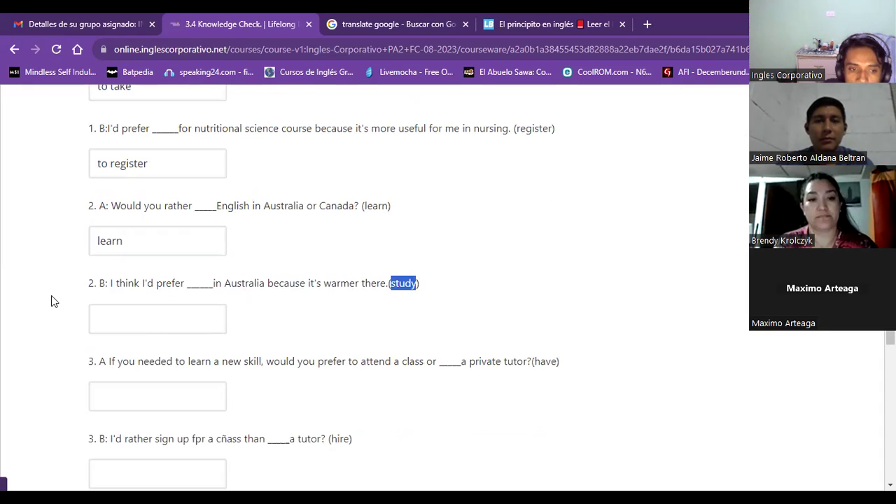
pyautogui.click(108, 318)
pyautogui.write('to study')
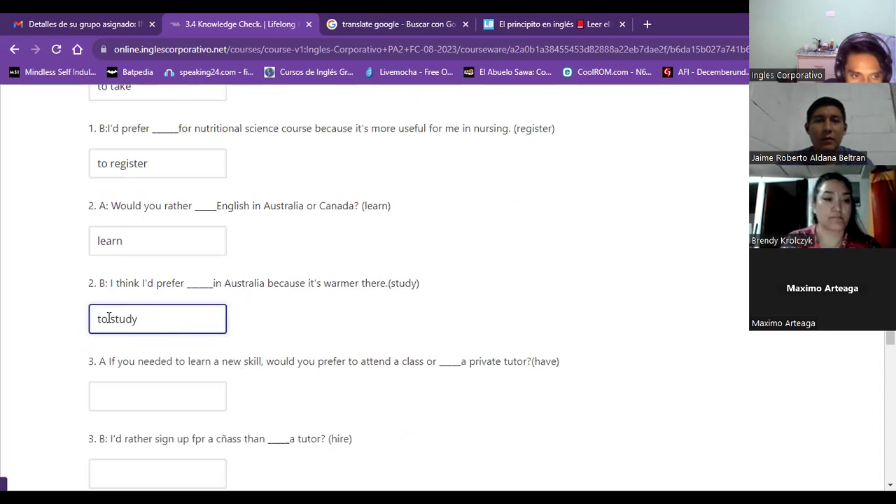
# Copy the verb "have" from question 3.A and paste it as that question's answer
pyautogui.scroll(-2, 620, 184)
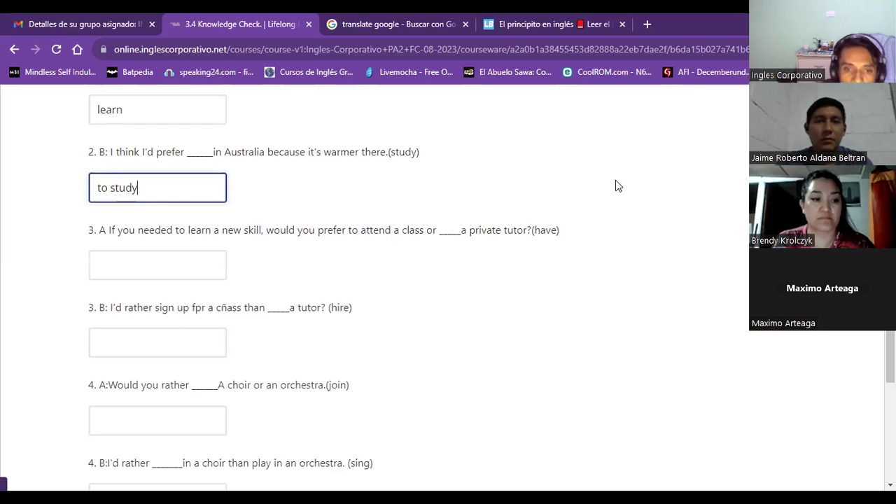
pyautogui.doubleClick(544, 238)
pyautogui.hotkey('ctrl', 'c')
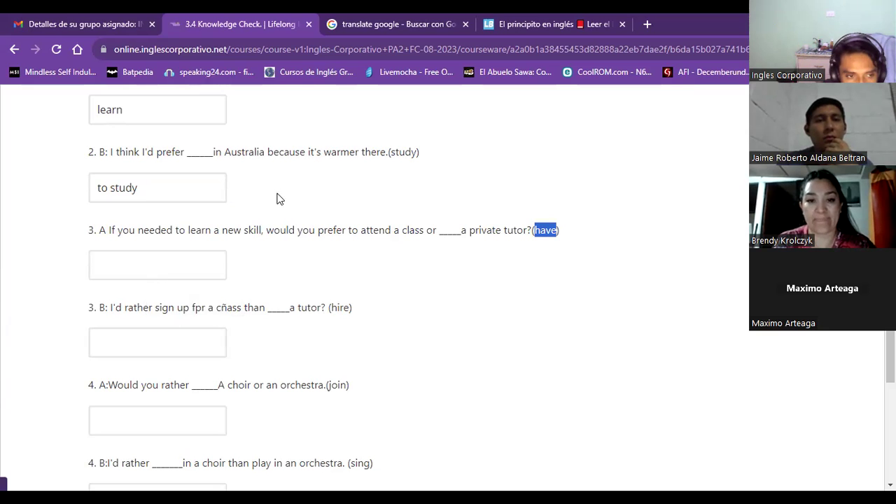
pyautogui.click(191, 264)
pyautogui.hotkey('ctrl', 'v')
# Answer question 3.B, about signing up for a class rather than a tutor, with "hire"
pyautogui.scroll(-1, 419, 253)
pyautogui.scroll(-2, 301, 242)
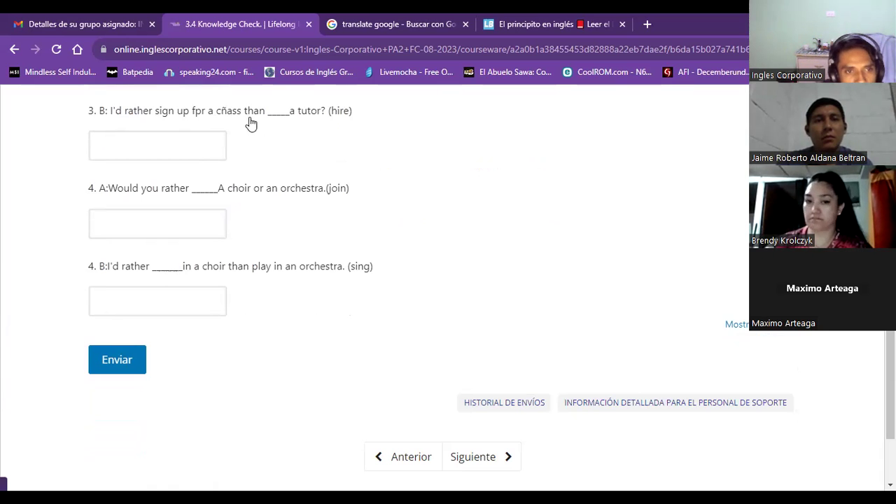
pyautogui.doubleClick(341, 112)
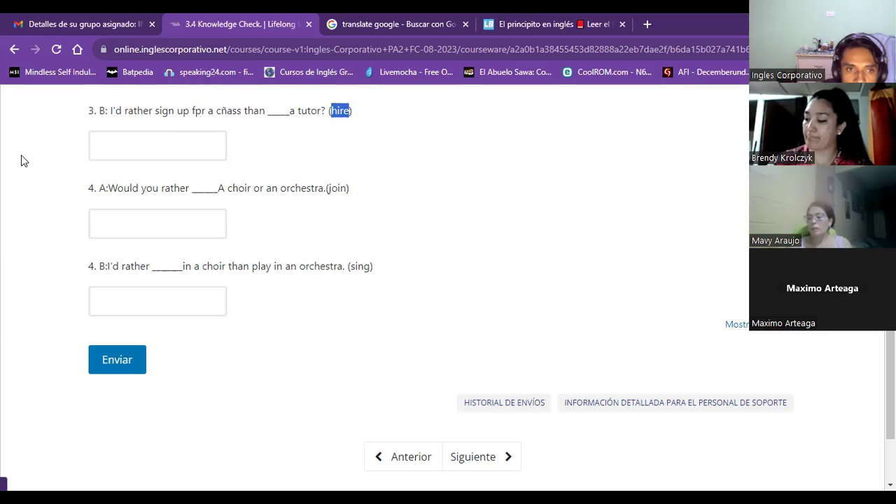
pyautogui.click(162, 144)
pyautogui.write('hire')
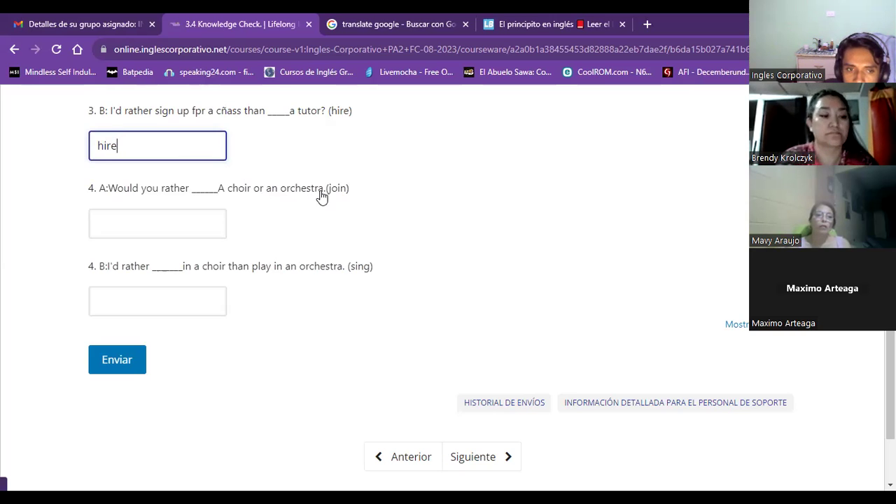
# Answer question 4.A with "join" and question 4.B with "sing"
pyautogui.click(161, 225)
pyautogui.write('join')
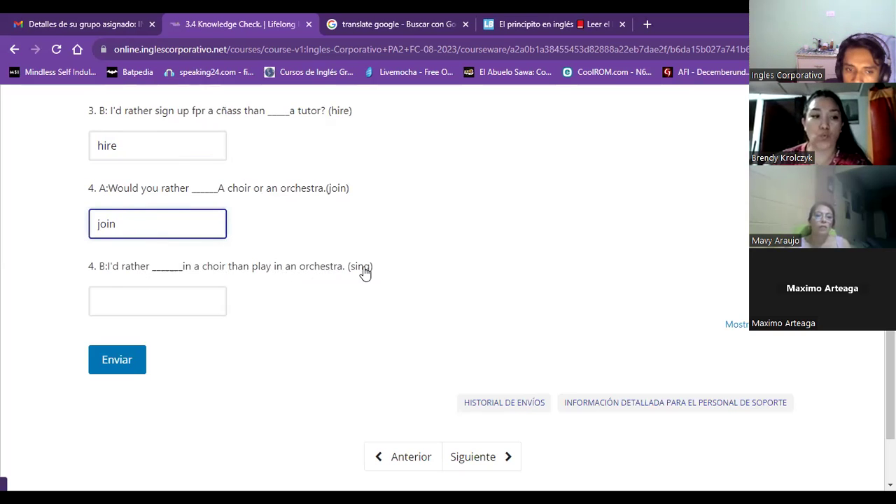
pyautogui.press('Tab')
pyautogui.click(558, 380)
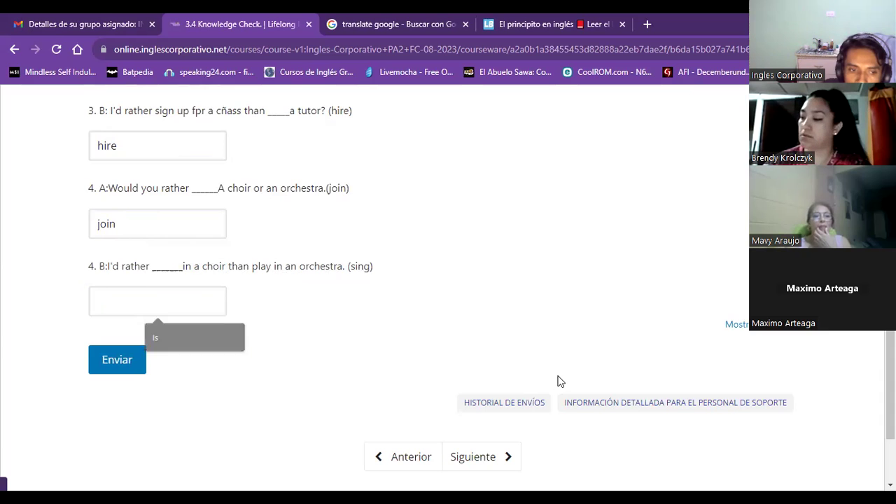
pyautogui.click(144, 304)
pyautogui.write('singg')
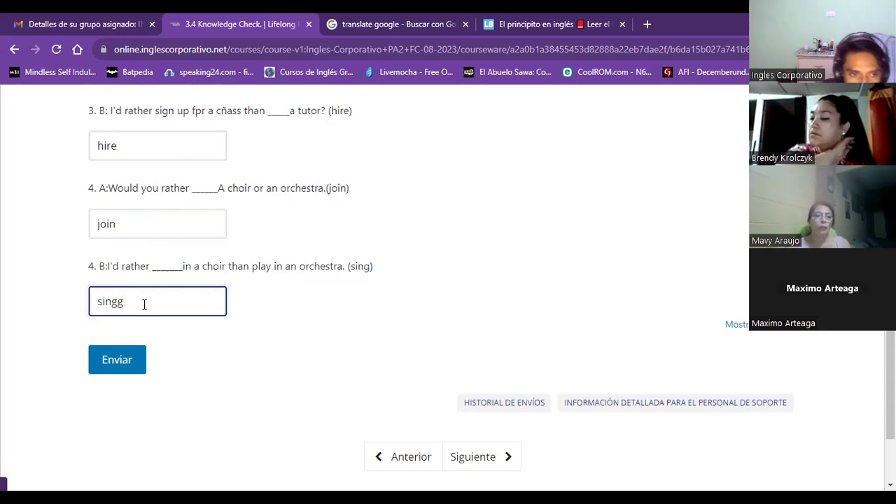
pyautogui.press('BackSpace')
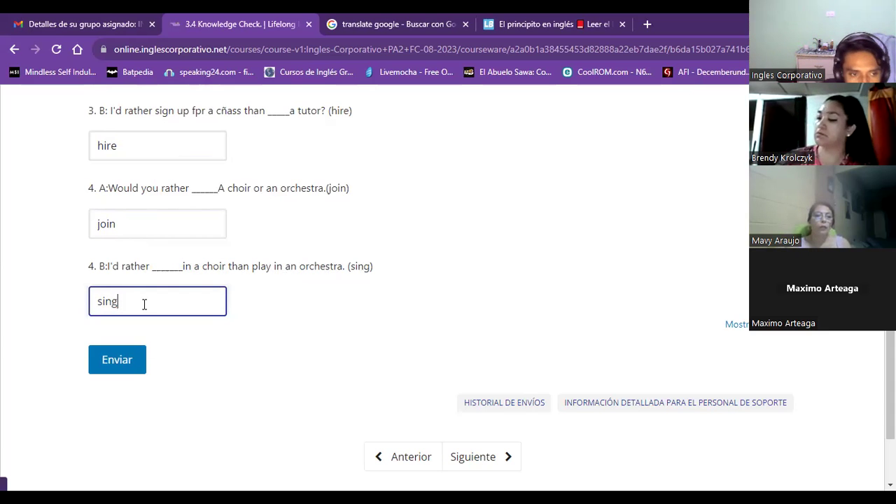
# Submit the Knowledge Check answers and review the grading of each question
pyautogui.click(119, 366)
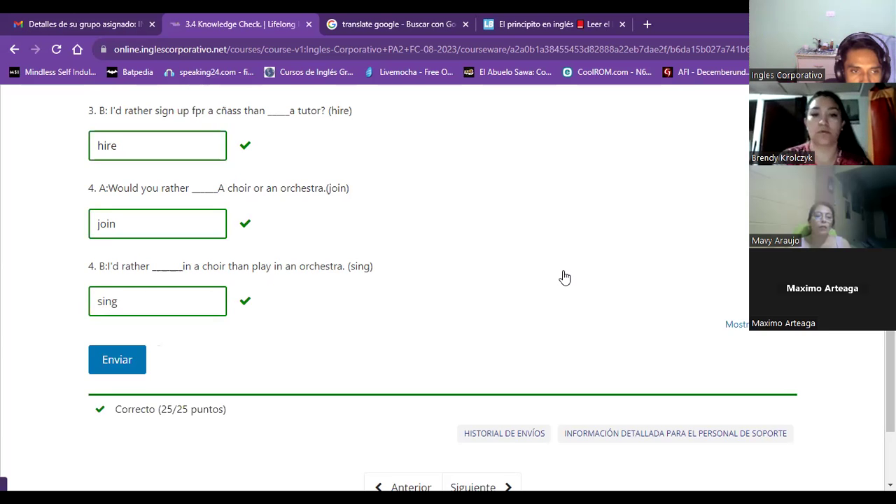
pyautogui.scroll(15, 565, 278)
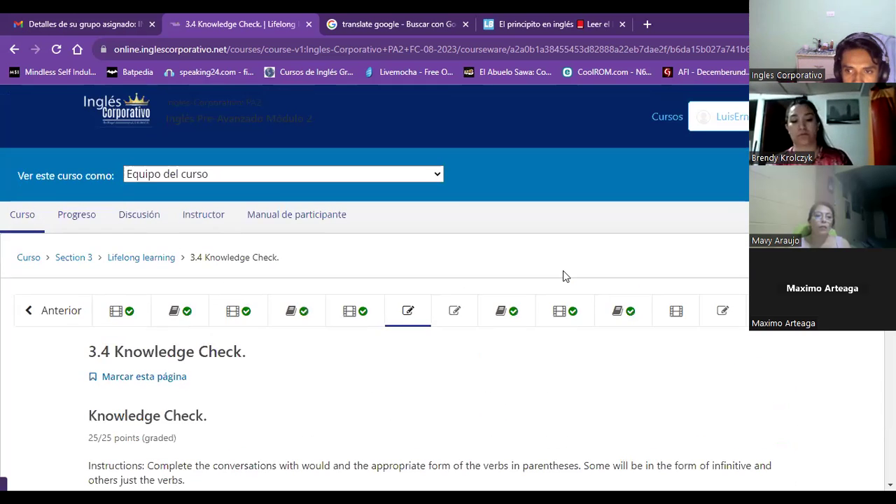
pyautogui.scroll(-15, 563, 270)
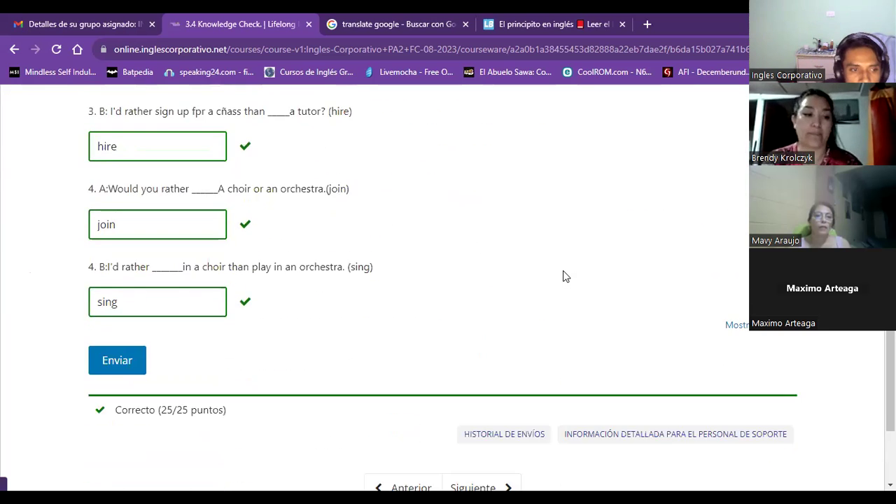
pyautogui.scroll(-1, 563, 270)
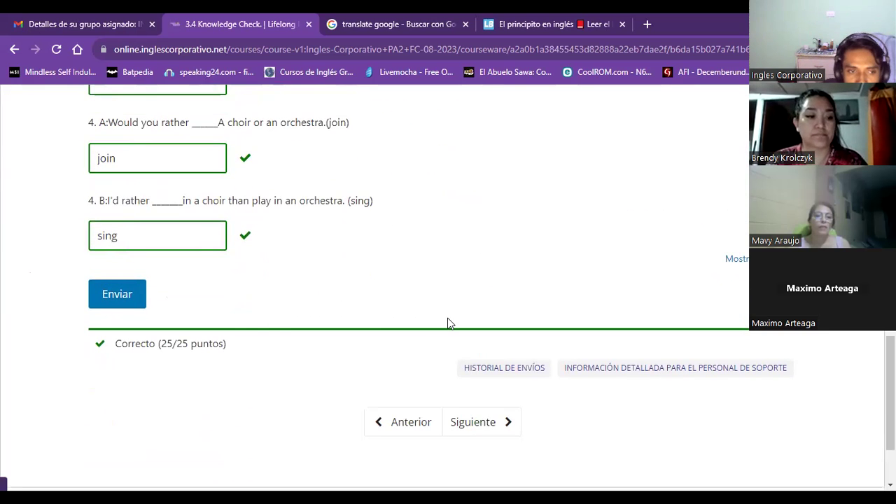
pyautogui.scroll(5, 448, 323)
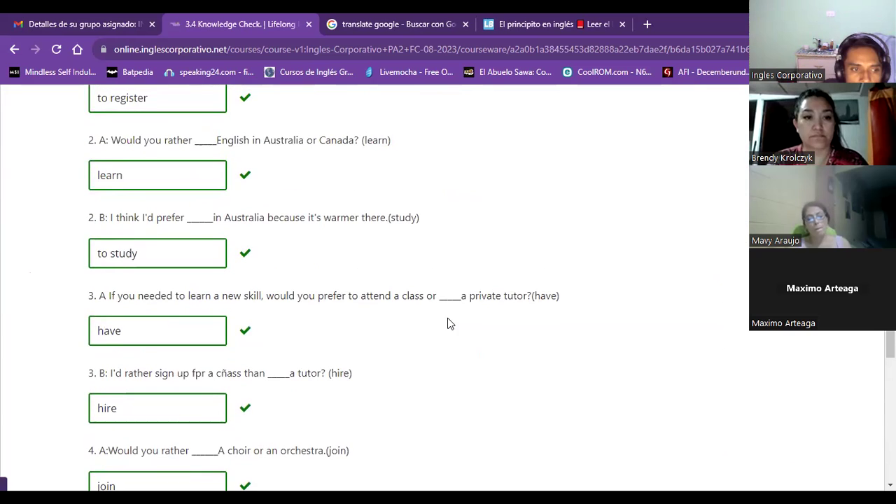
pyautogui.scroll(2, 76, 285)
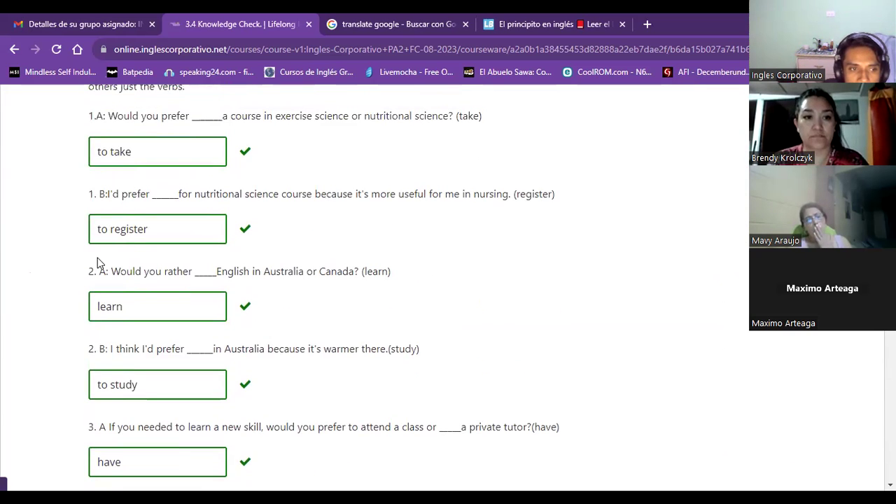
# Highlight question 1.B's answer in the Knowledge Check and open the 3.5 Listening exercise
pyautogui.moveTo(168, 224); pyautogui.dragTo(80, 236)
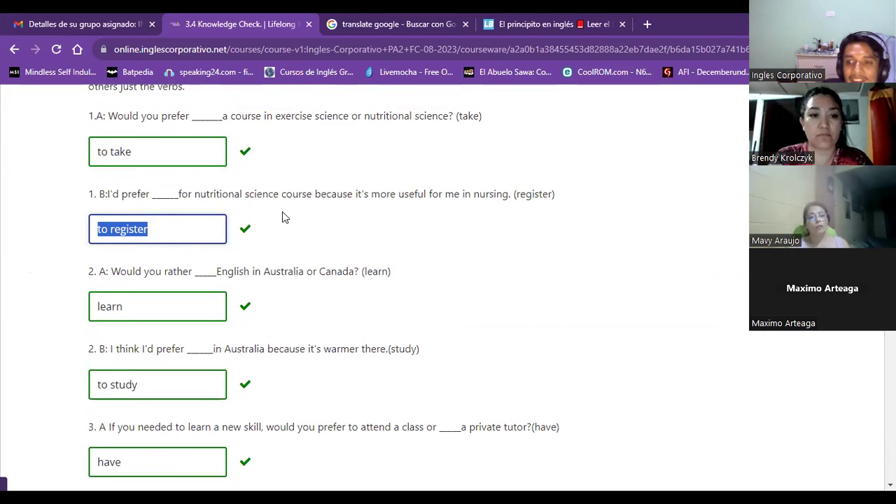
pyautogui.scroll(5, 382, 275)
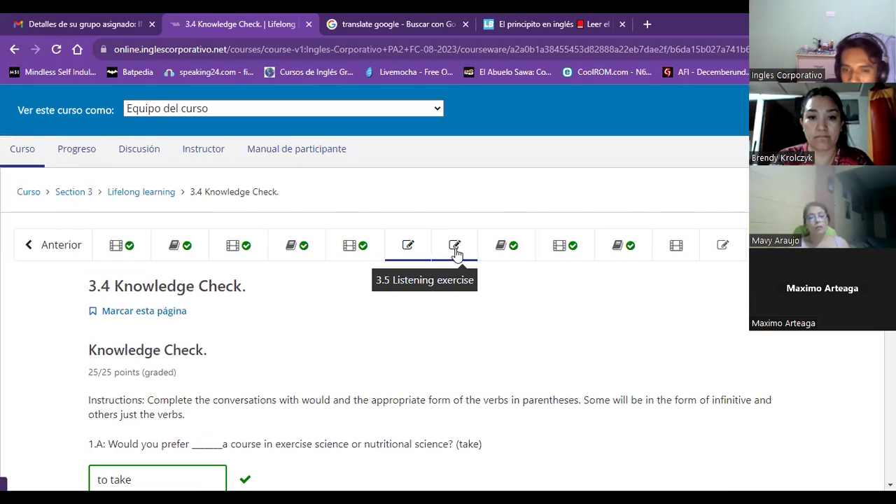
pyautogui.click(455, 252)
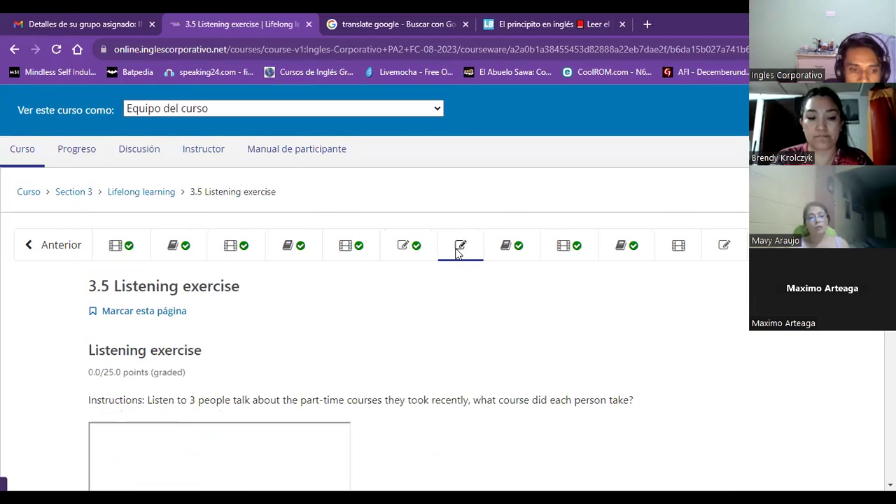
pyautogui.scroll(-2, 455, 254)
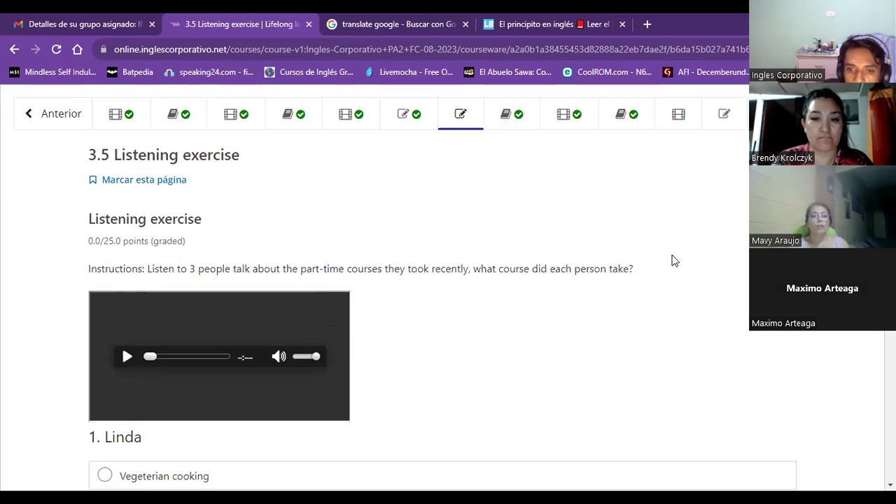
pyautogui.scroll(-1, 97, 265)
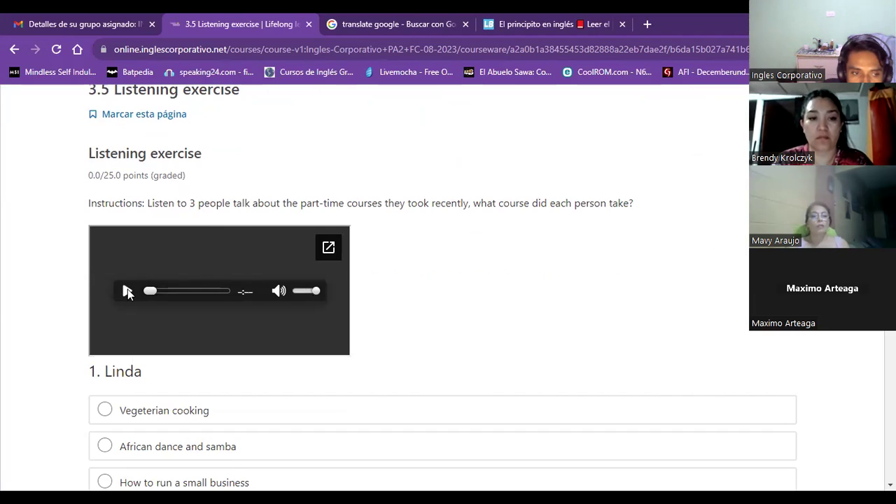
# Open the exercise's audio track in its own browser tab, start playing it, and return to the exercise's questions
pyautogui.click(327, 249)
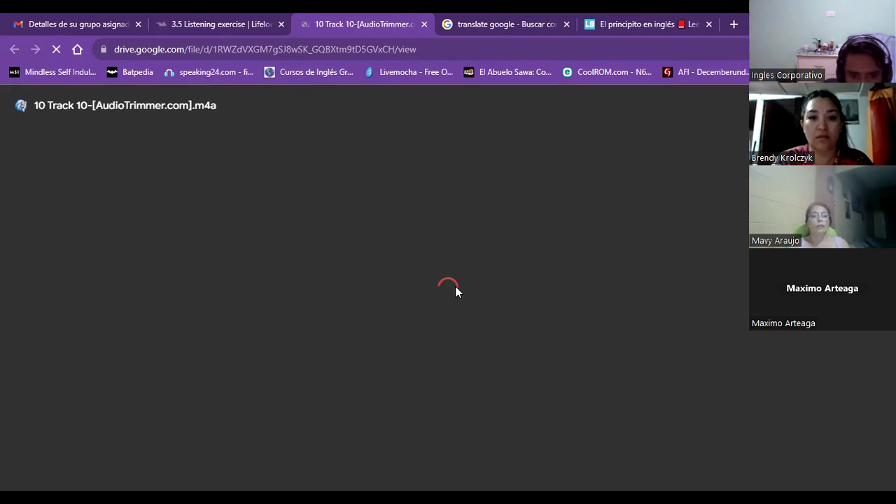
pyautogui.click(358, 228)
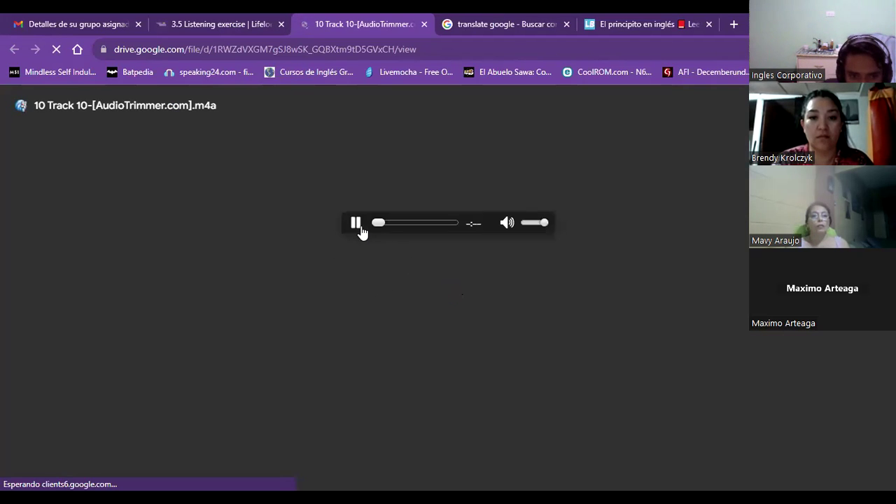
pyautogui.click(200, 25)
pyautogui.scroll(-1, 420, 357)
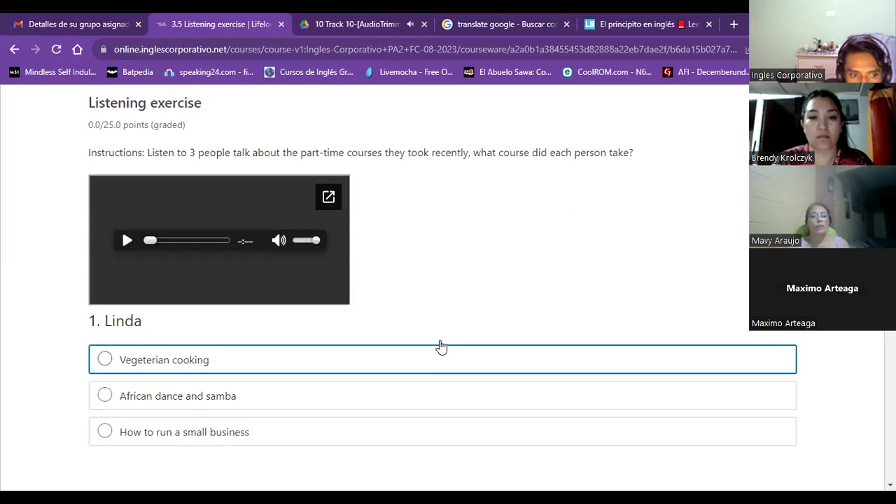
pyautogui.scroll(-1, 12, 361)
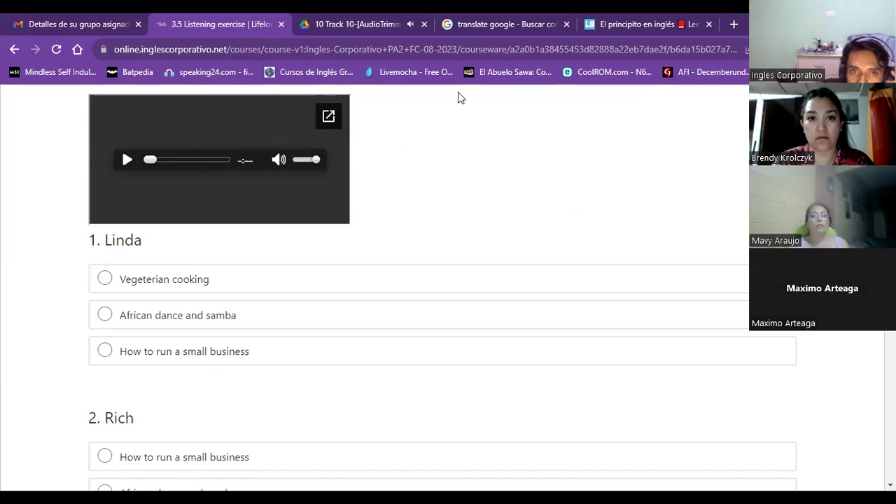
# Pause the audio track, restart it from the beginning, and go back to the 3.5 Listening exercise
pyautogui.click(353, 24)
pyautogui.click(353, 224)
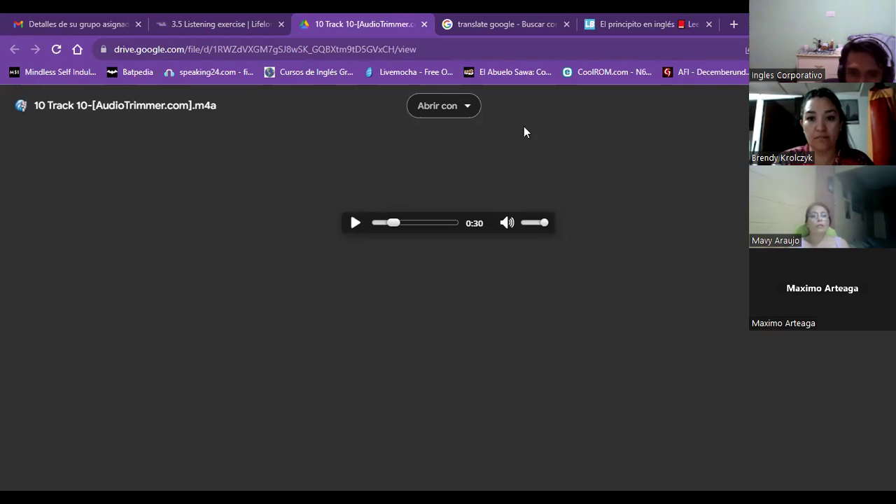
pyautogui.click(379, 223)
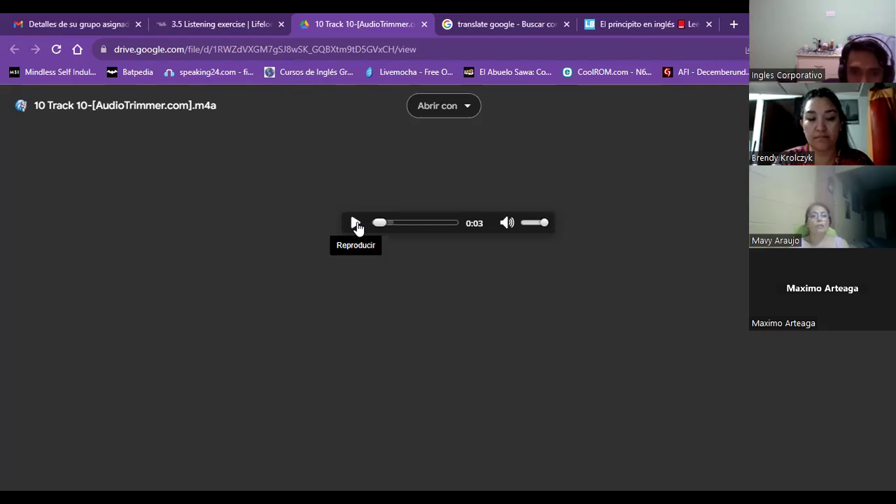
pyautogui.click(356, 224)
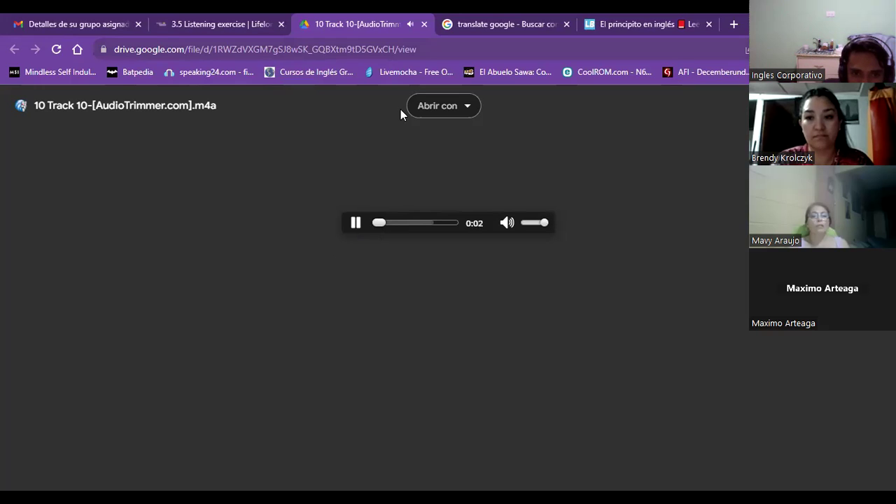
pyautogui.click(230, 28)
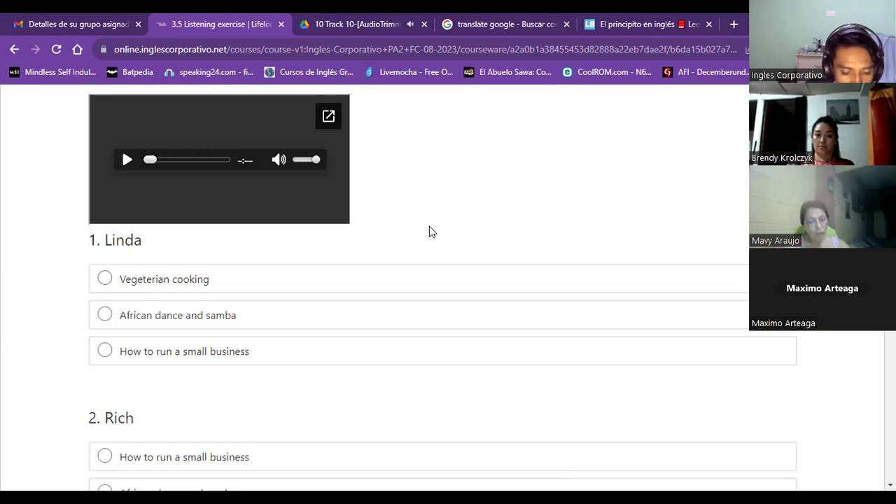
# Read through the instructions and the course options of all three listening questions
pyautogui.scroll(-3, 432, 232)
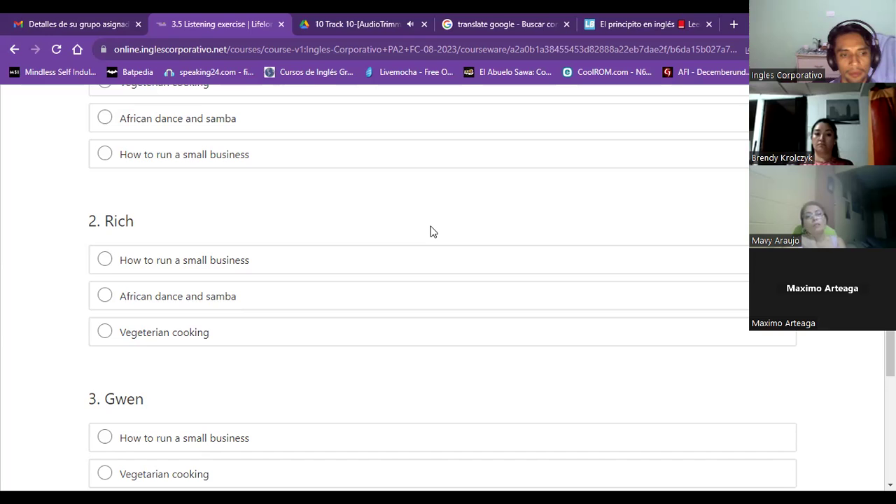
pyautogui.scroll(-3, 431, 231)
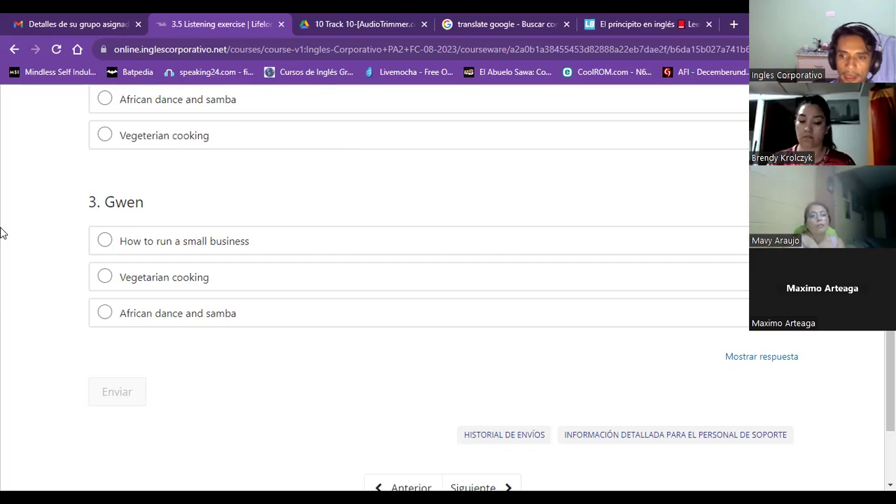
pyautogui.scroll(5, 60, 260)
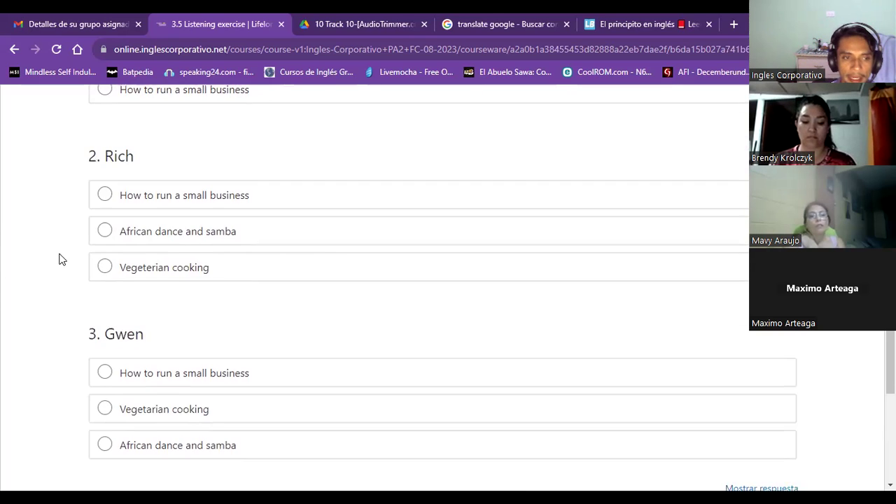
pyautogui.scroll(3, 56, 231)
pyautogui.scroll(-1, 2, 262)
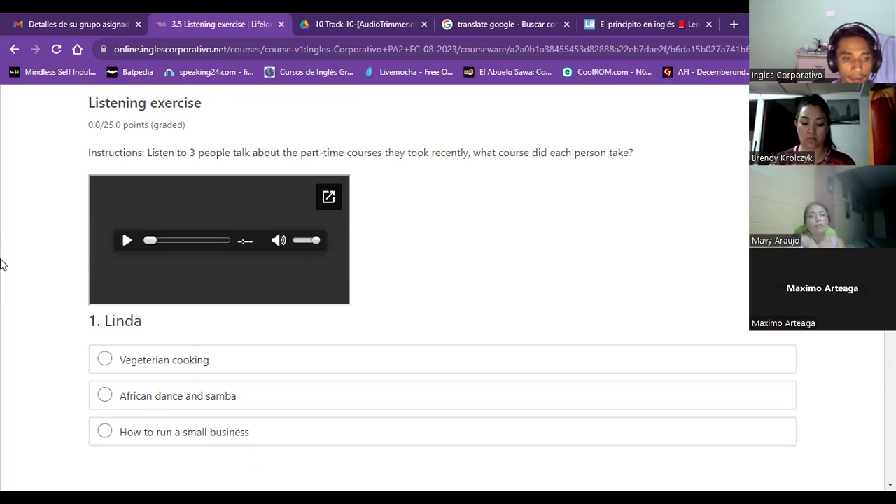
pyautogui.scroll(-1, 3, 262)
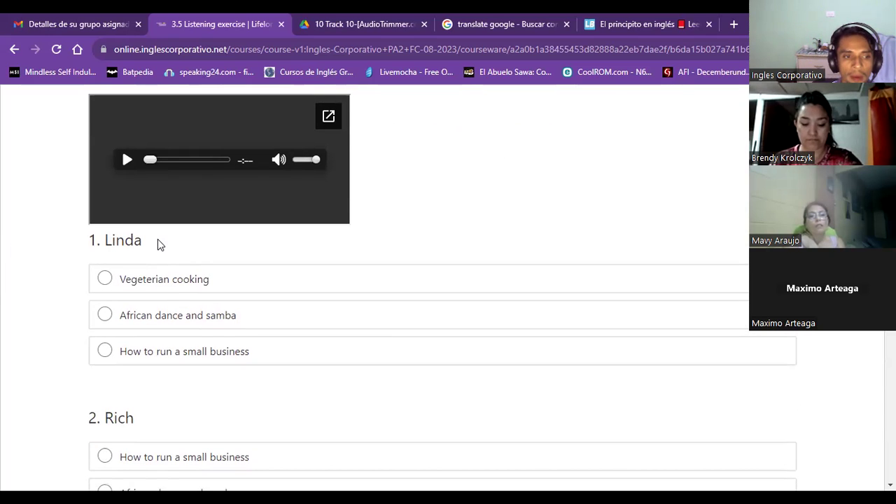
pyautogui.scroll(2, 4, 245)
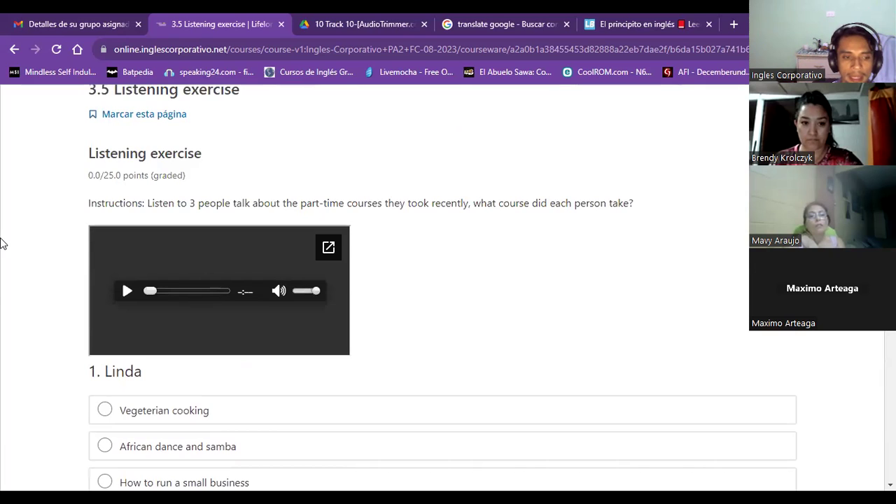
pyautogui.scroll(-2, 2, 243)
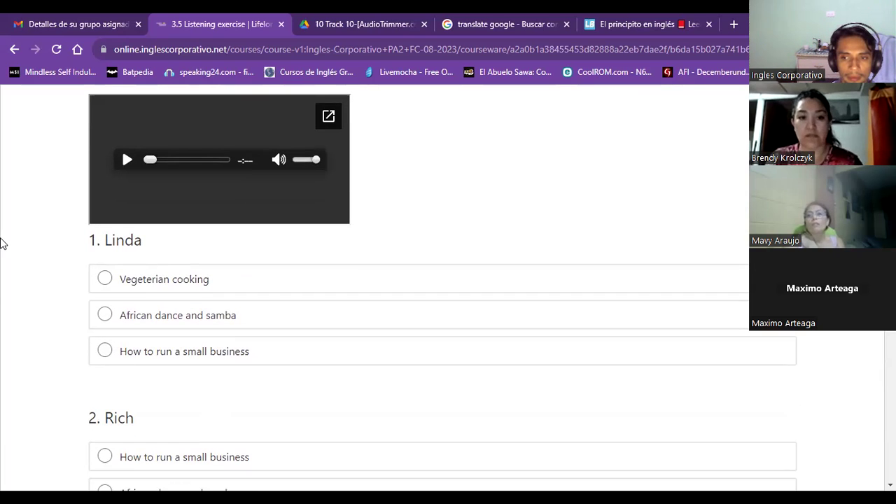
# Answer listening question 1 with "African dance and samba" and question 2 with "Vegeterian cooking"
pyautogui.click(103, 316)
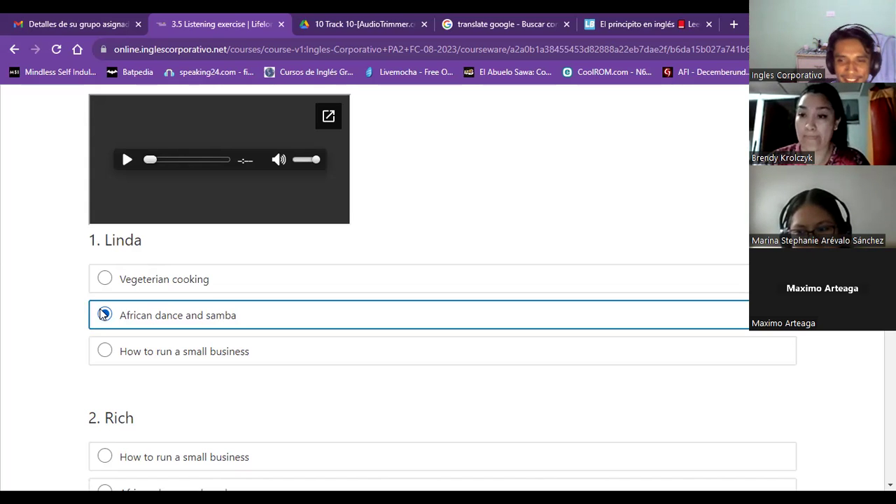
pyautogui.scroll(-3, 86, 326)
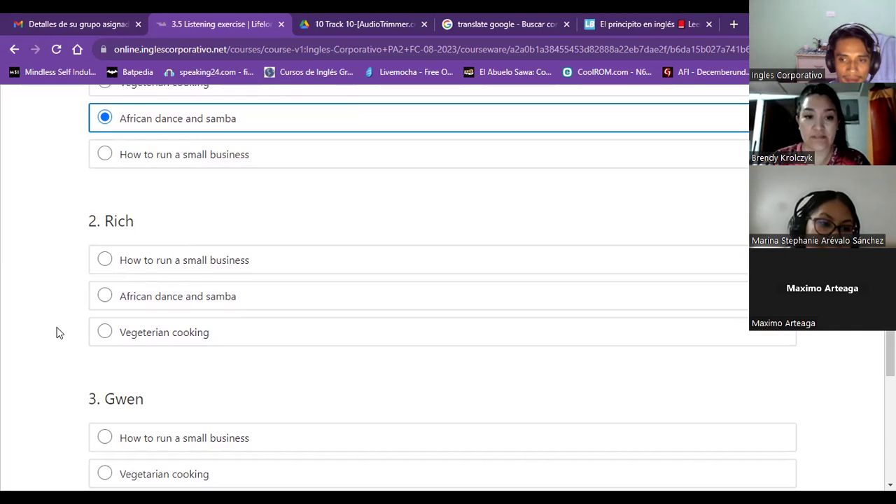
pyautogui.click(114, 331)
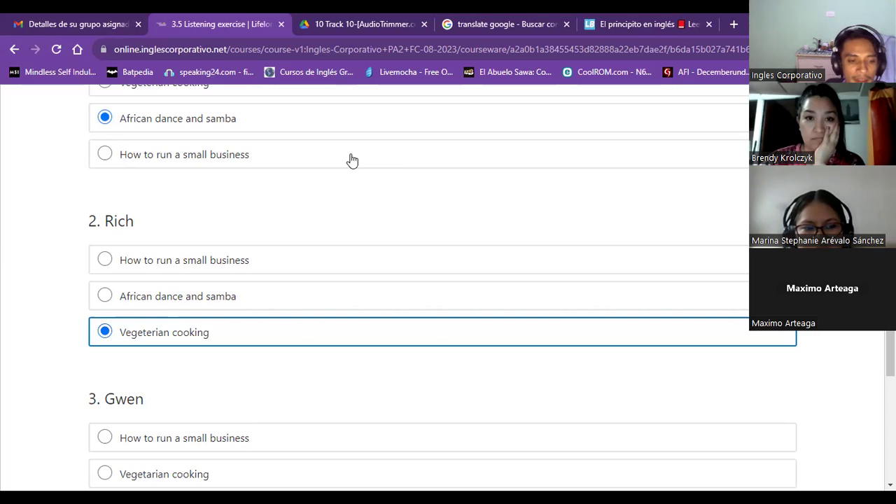
# Answer listening question 3 with "How to run a small business" and submit the exercise
pyautogui.scroll(-2, 30, 279)
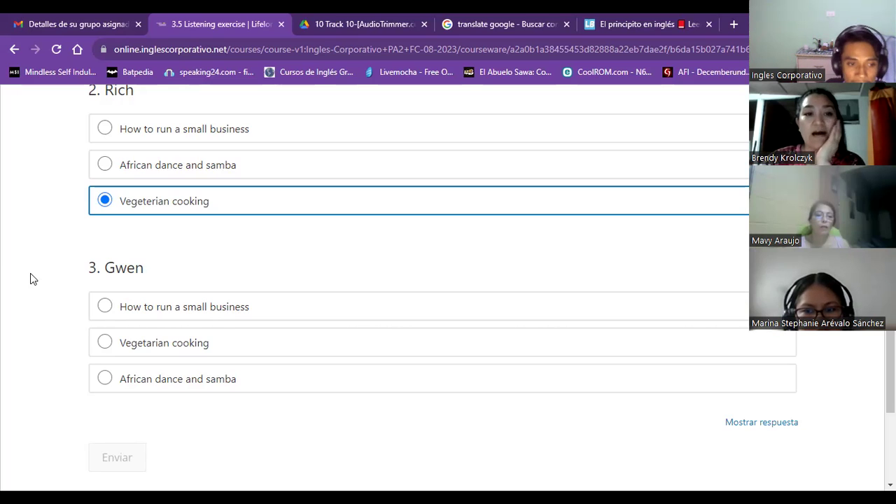
pyautogui.click(108, 308)
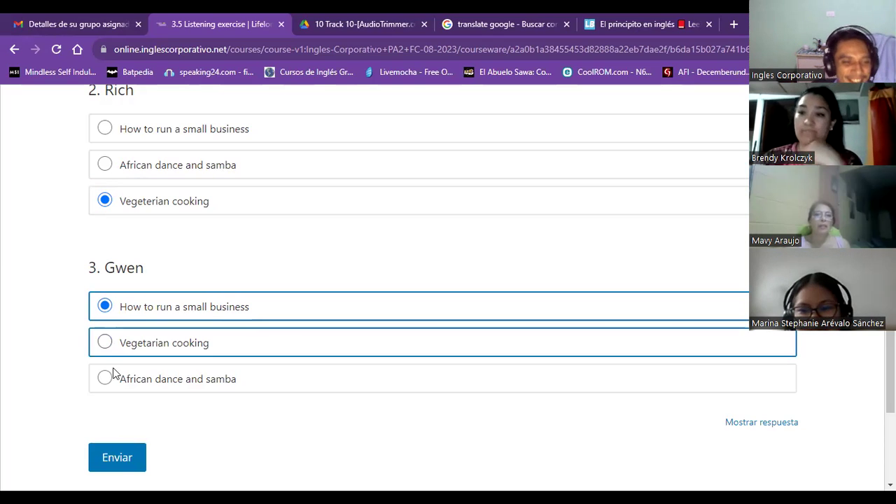
pyautogui.click(106, 460)
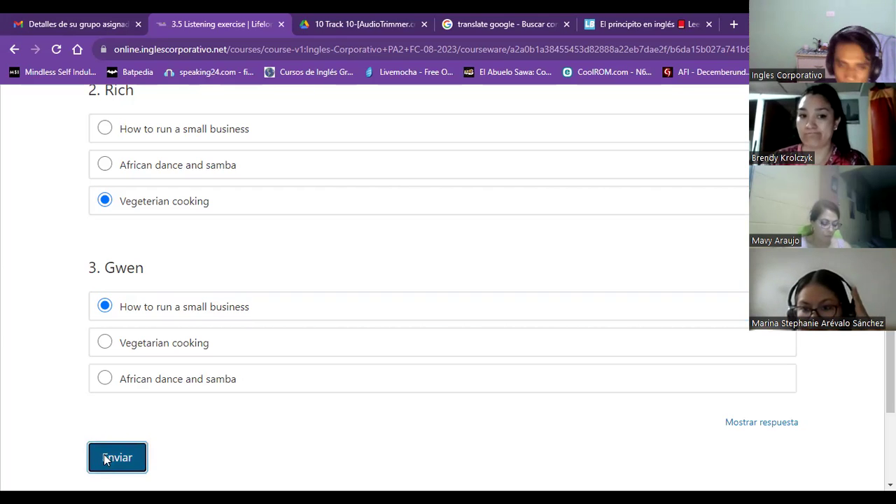
pyautogui.scroll(-1, 69, 396)
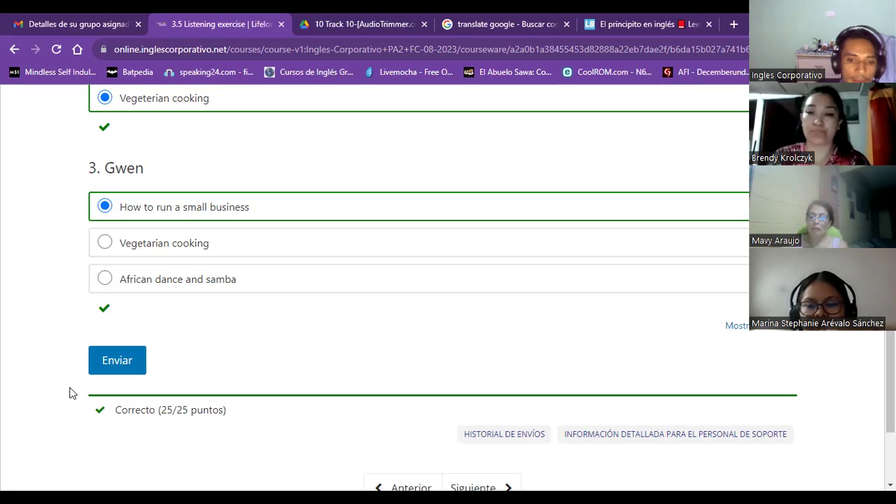
# Open the 3.6 Lesson Objective page and close the browser tab with the audio track
pyautogui.scroll(10, 341, 300)
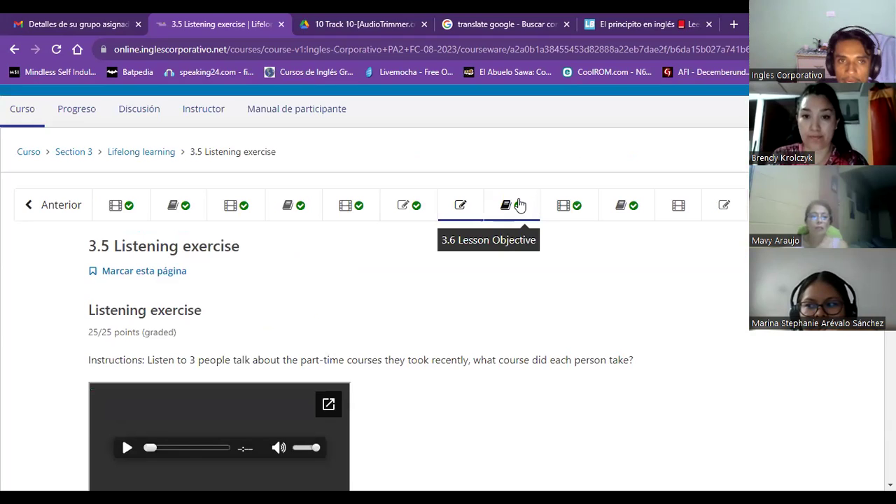
pyautogui.click(519, 209)
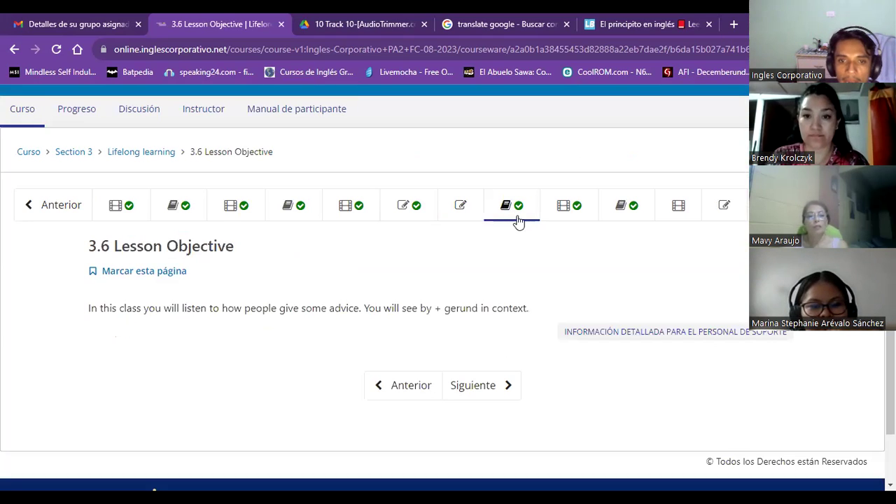
pyautogui.click(424, 25)
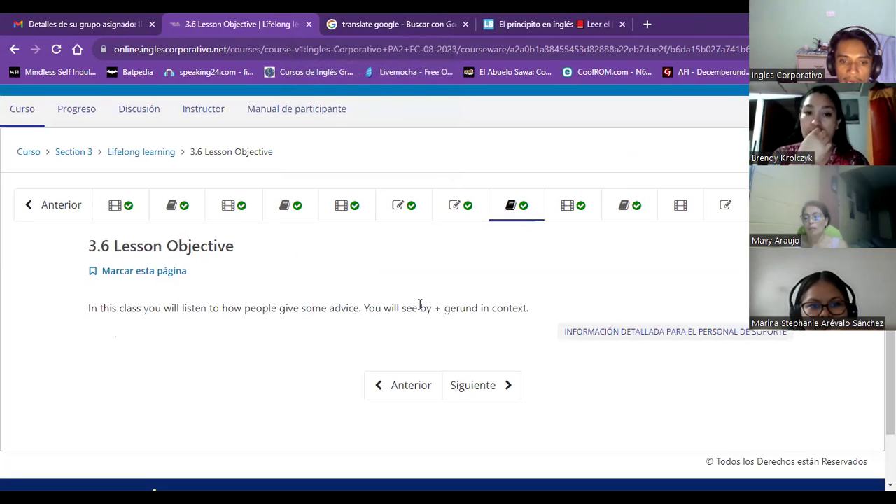
# Highlight the phrase "by + gerund" in the lesson objective sentence
pyautogui.moveTo(421, 308); pyautogui.dragTo(508, 306)
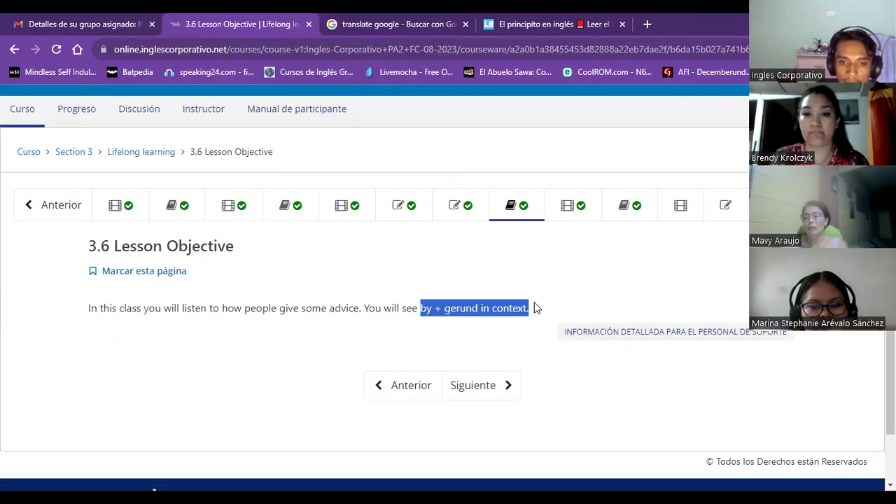
pyautogui.click(556, 284)
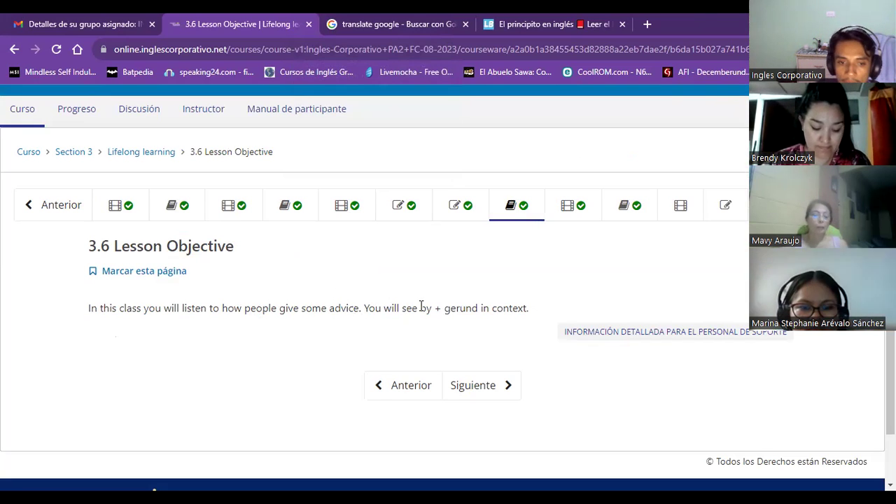
pyautogui.moveTo(420, 308)
pyautogui.mouseDown()
pyautogui.moveTo(444, 308)
pyautogui.moveTo(418, 310)
pyautogui.mouseUp()
pyautogui.click(477, 308)
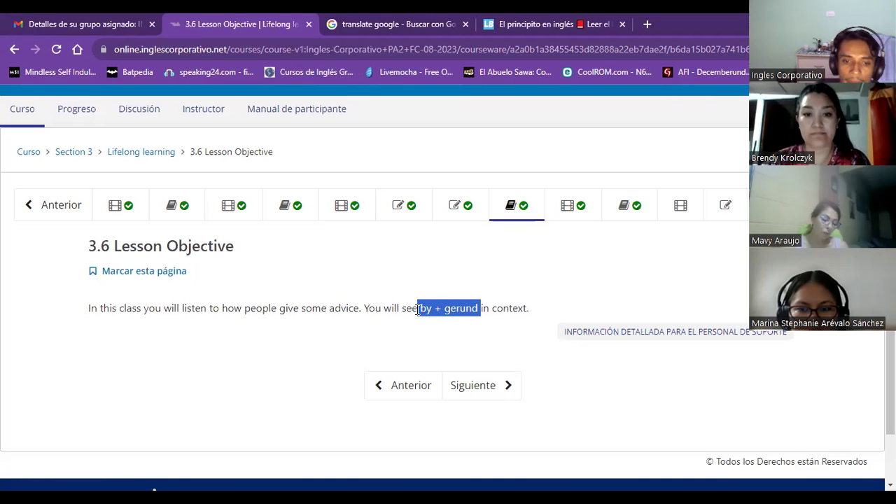